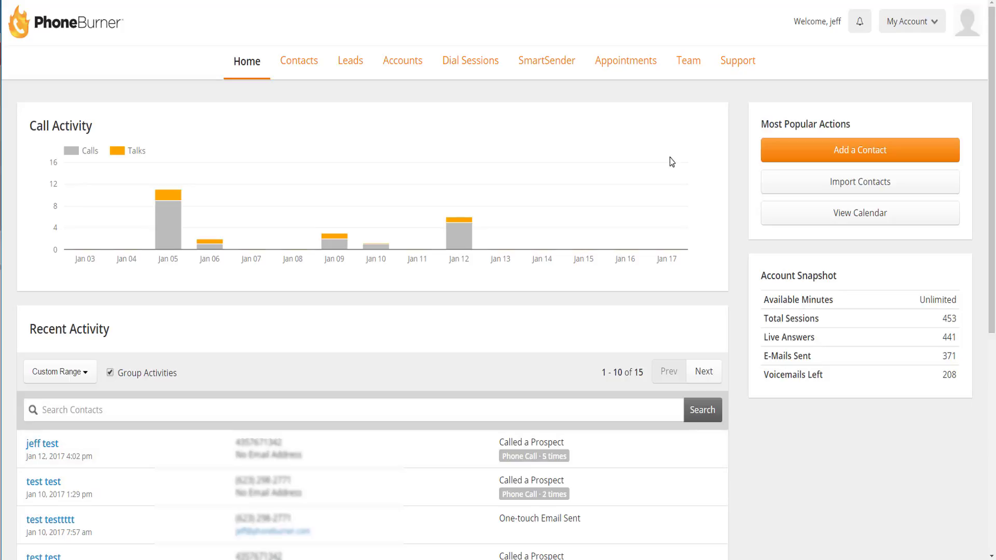
- Go from My Account through Dial Sessions and PhoneBurner Settings to the Local ID order page
left_click(913, 23)
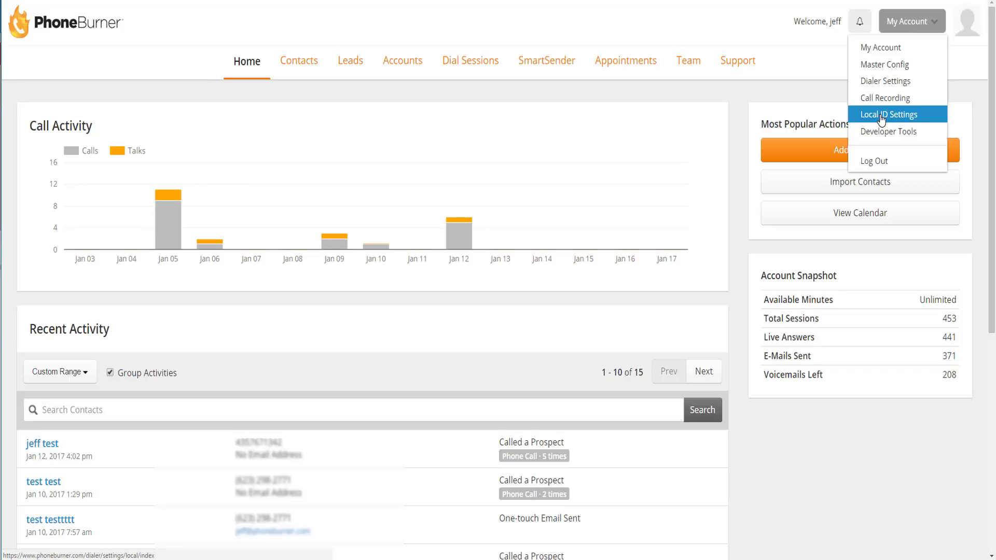
left_click(483, 67)
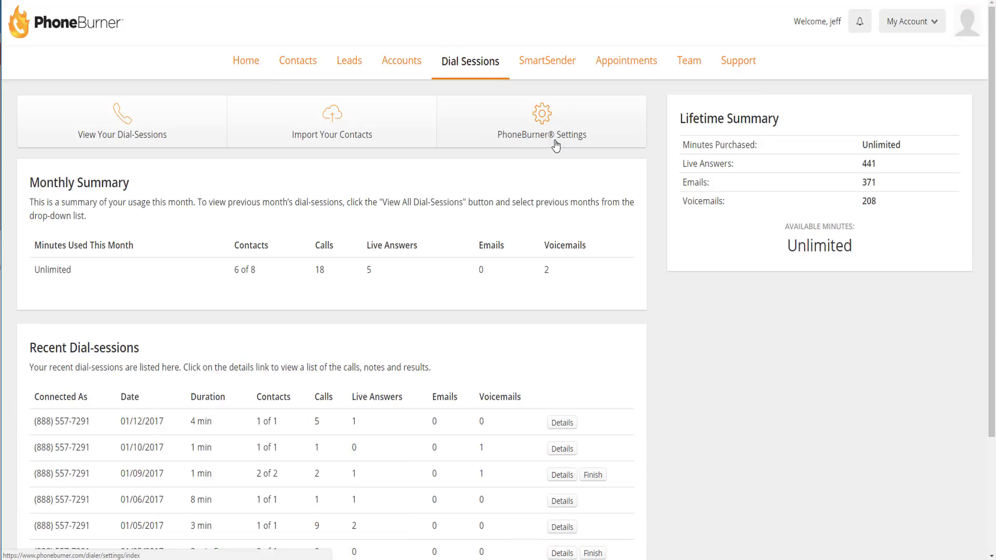
left_click(555, 145)
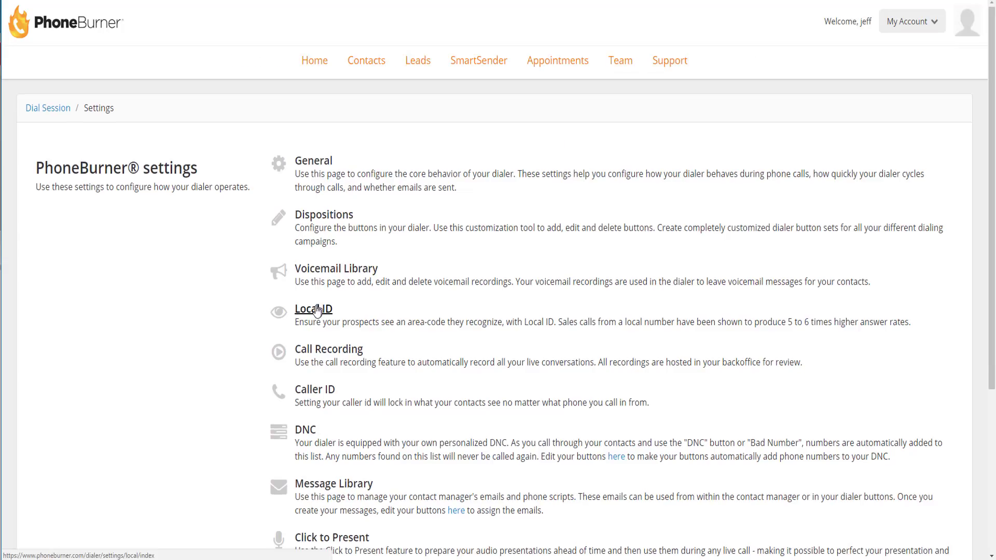
left_click(315, 311)
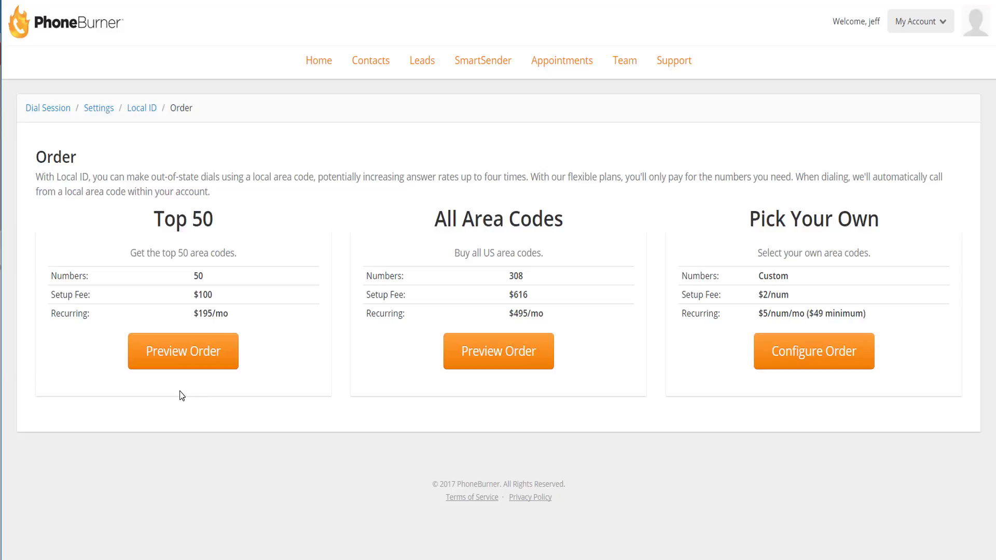
left_click(179, 356)
scroll(187, 311, "down", 1)
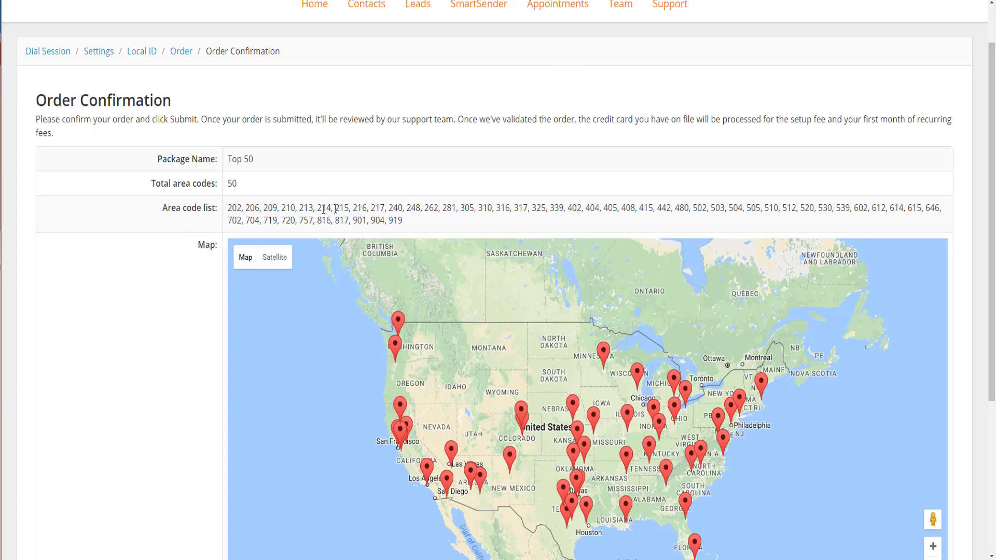
scroll(149, 305, "down", 1)
scroll(149, 305, "down", 2)
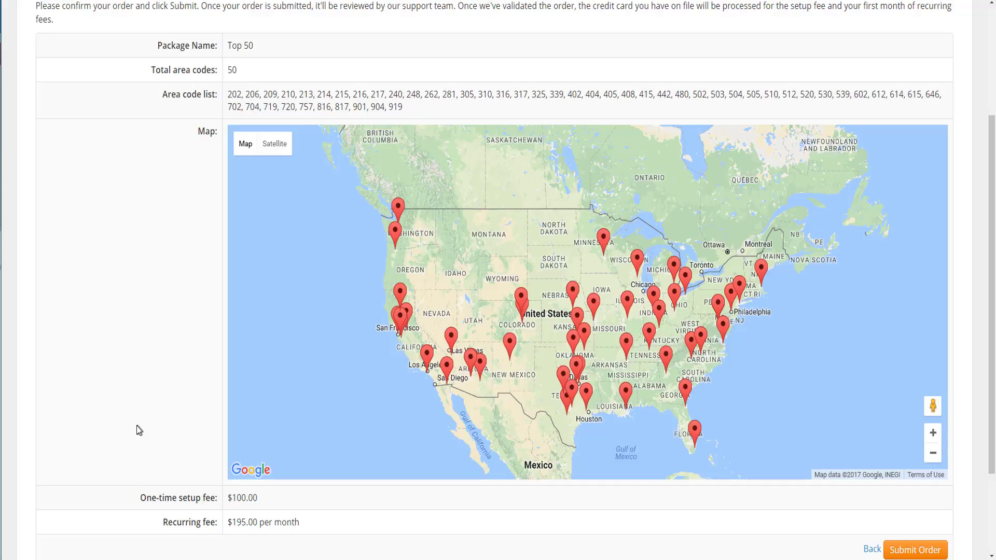
scroll(134, 429, "down", 2)
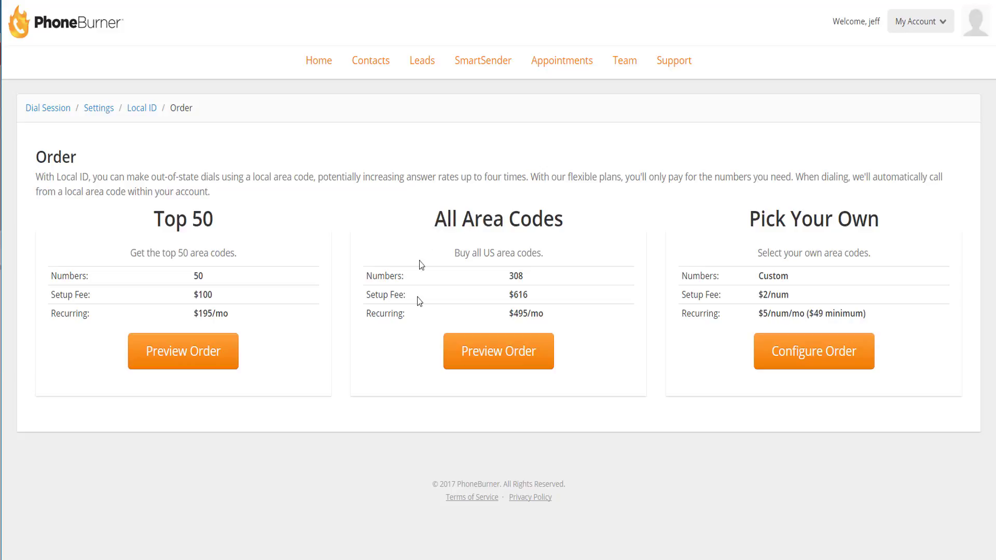
left_click(501, 360)
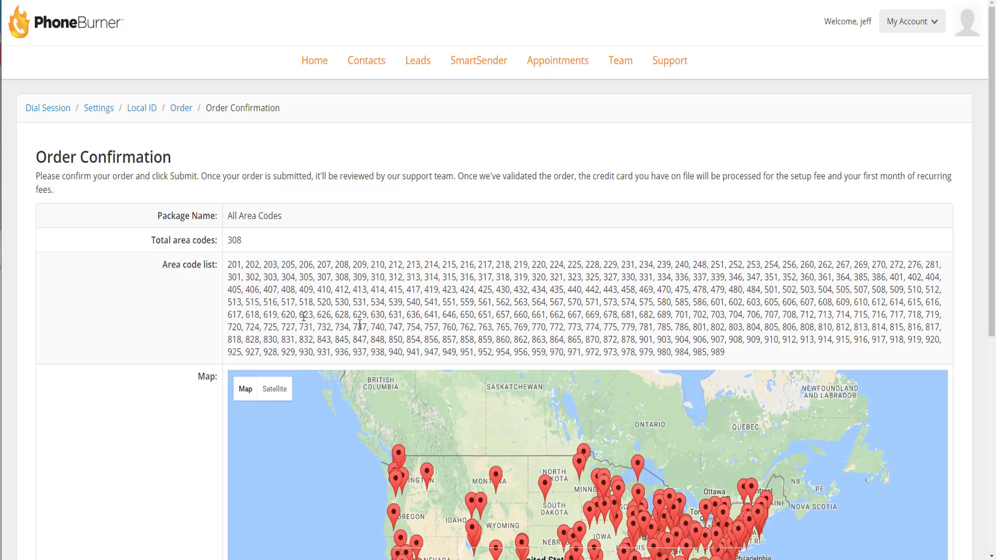
scroll(140, 374, "down", 2)
scroll(138, 370, "down", 5)
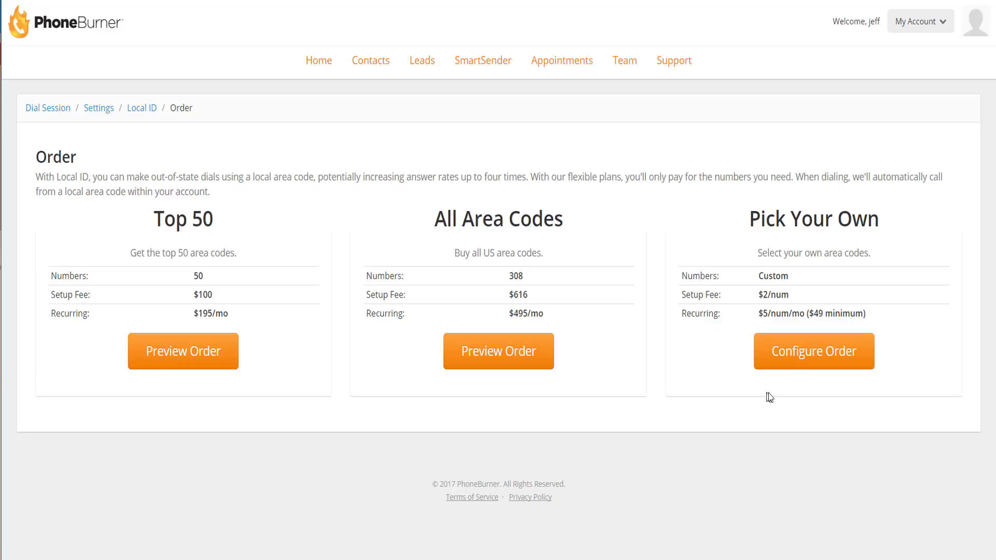
- Configure a Pick Your Own order with all Alabama codes, four Arizona codes, and California 310, 619 and 650
left_click(823, 363)
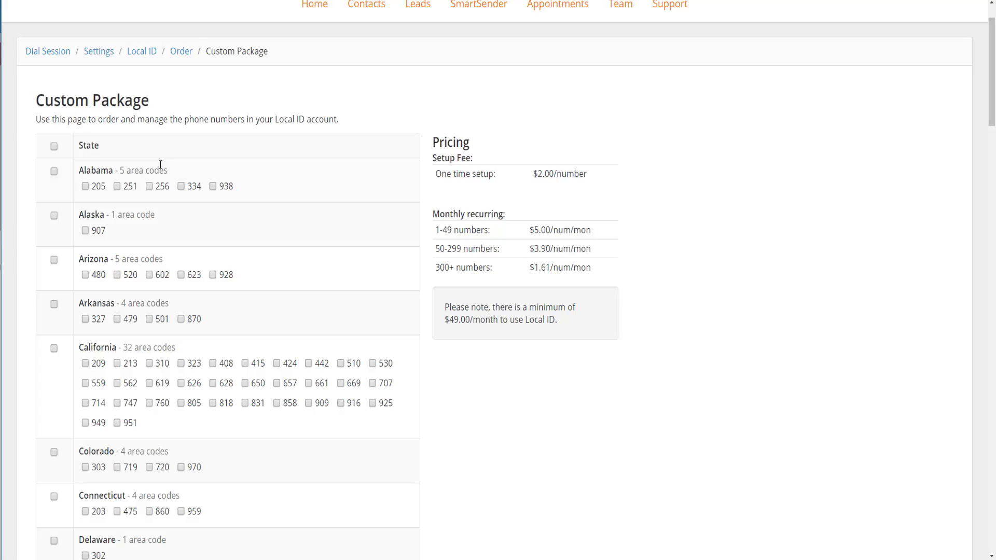
left_click(55, 173)
scroll(116, 309, "down", 1)
scroll(116, 308, "down", 2)
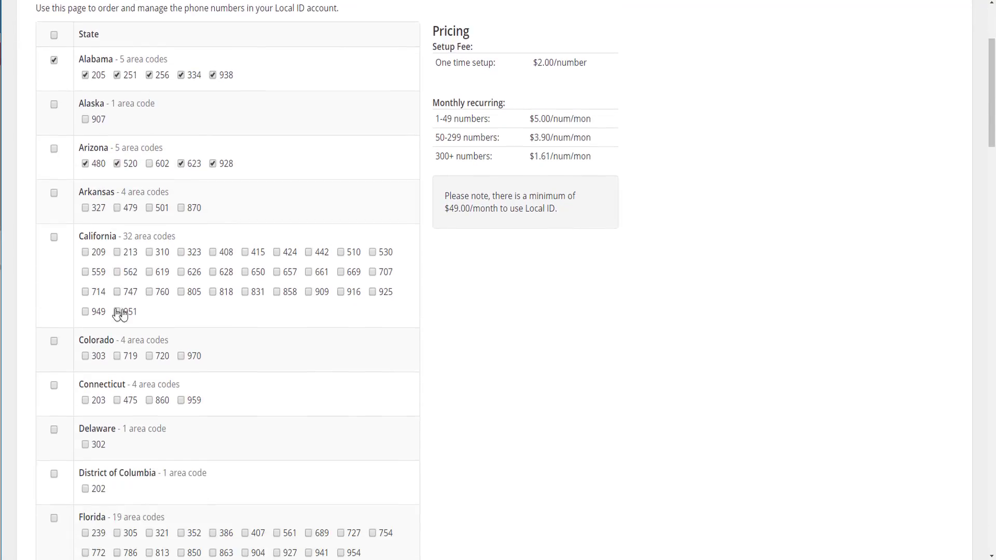
left_click(149, 270)
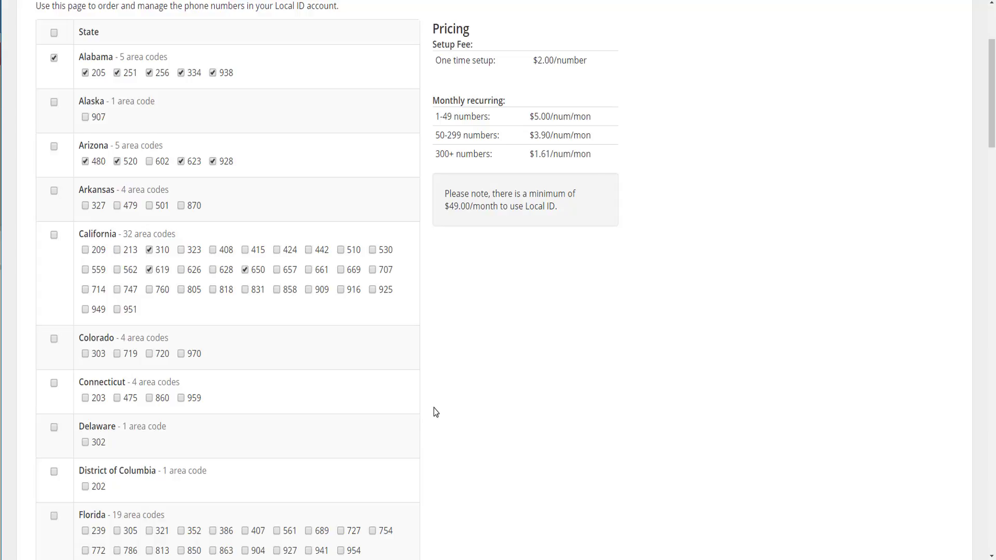
scroll(436, 412, "down", 4)
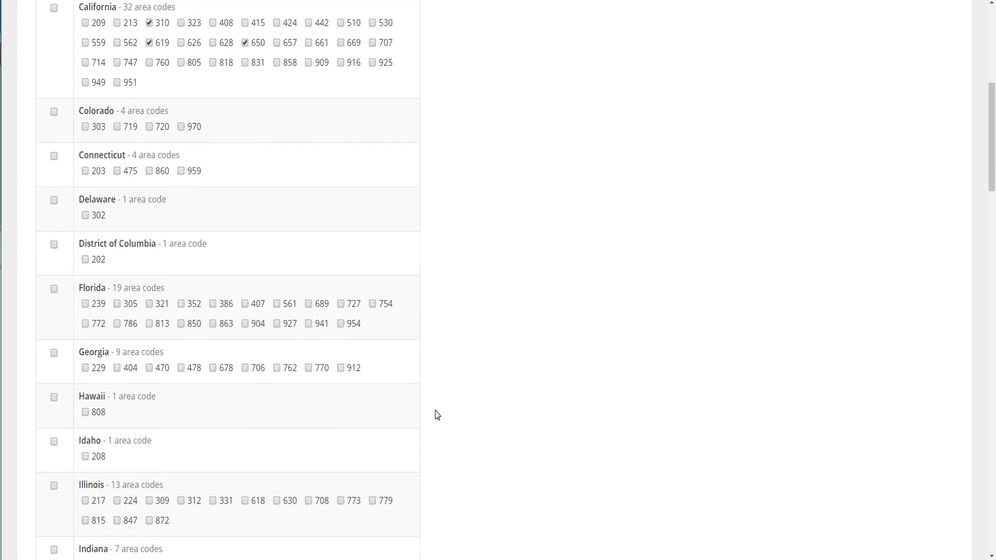
scroll(436, 415, "down", 20)
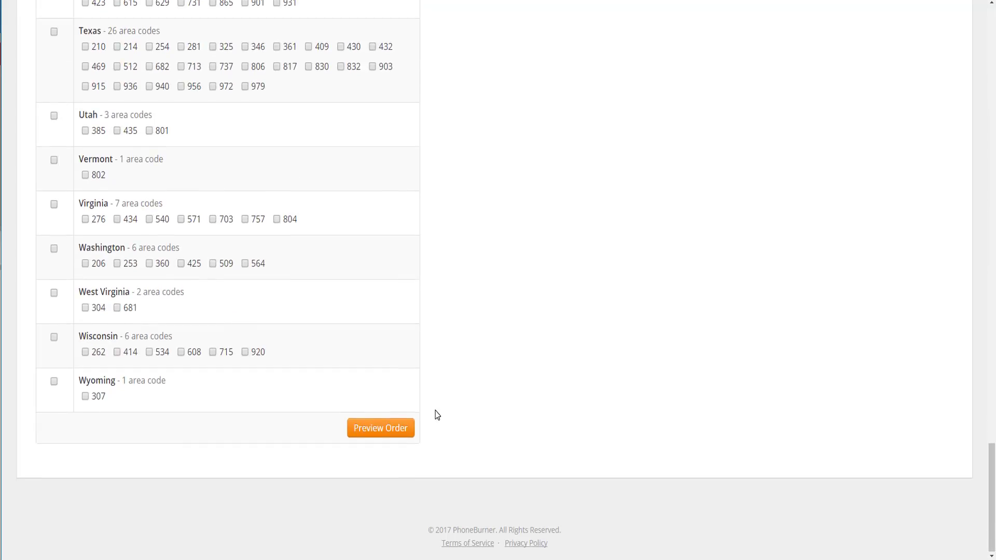
- Preview the 12-area-code order and review its $24.00 setup fee and $60.00 monthly charge
left_click(381, 437)
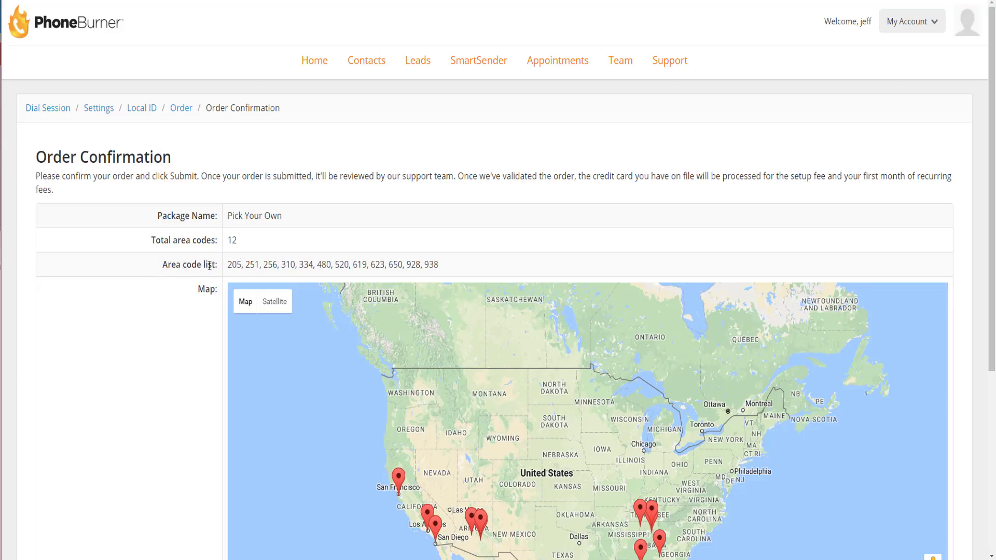
scroll(136, 380, "down", 3)
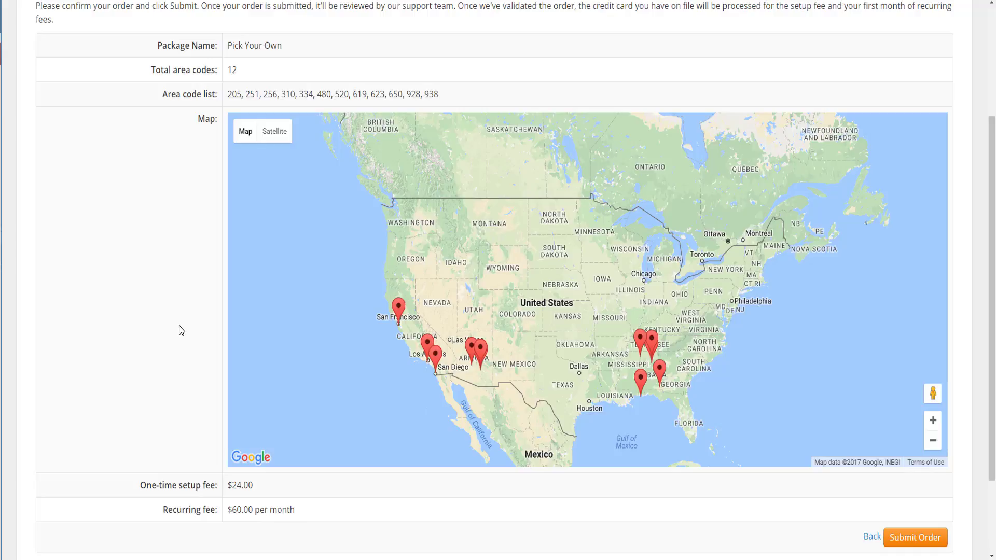
scroll(179, 330, "down", 3)
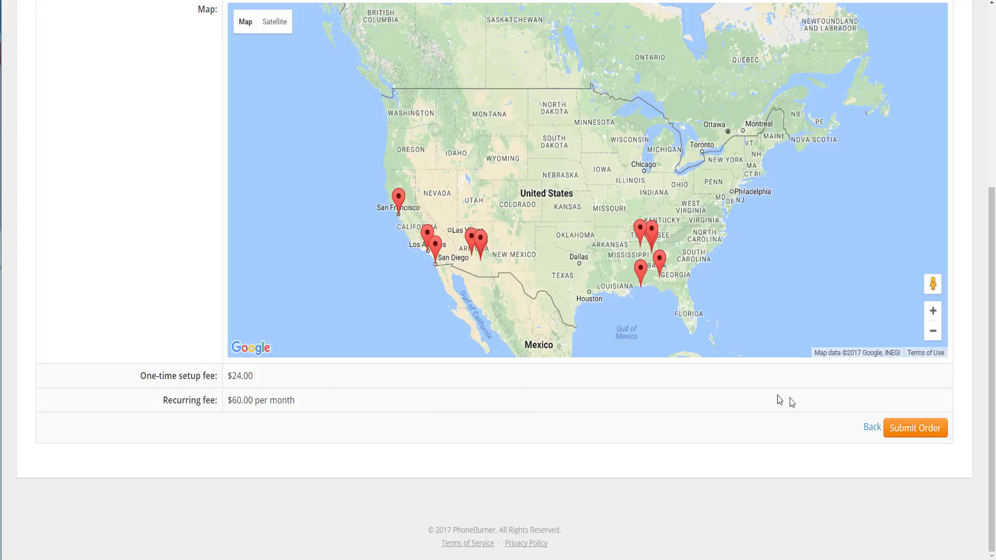
- Submit the custom Local ID order and review its Details page
left_click(902, 429)
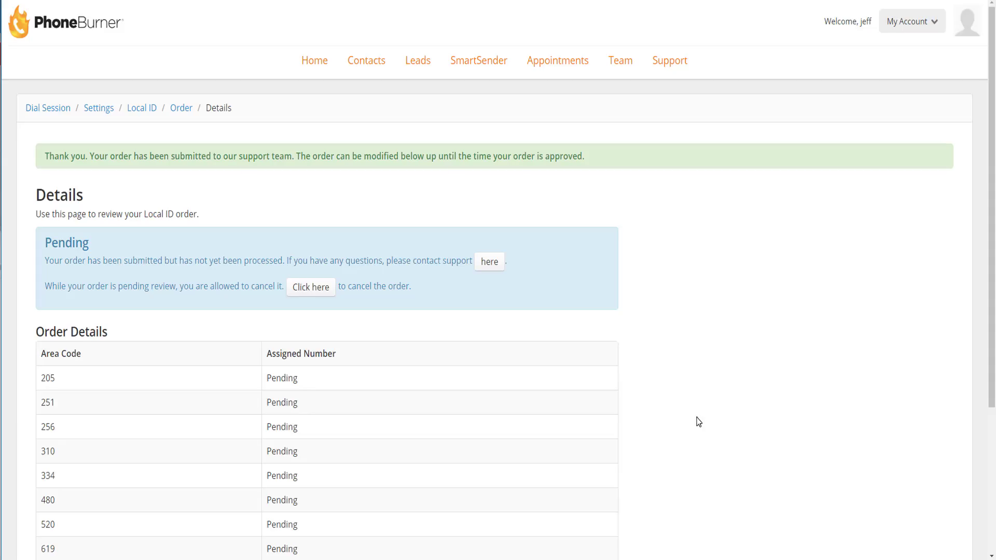
scroll(699, 422, "down", 3)
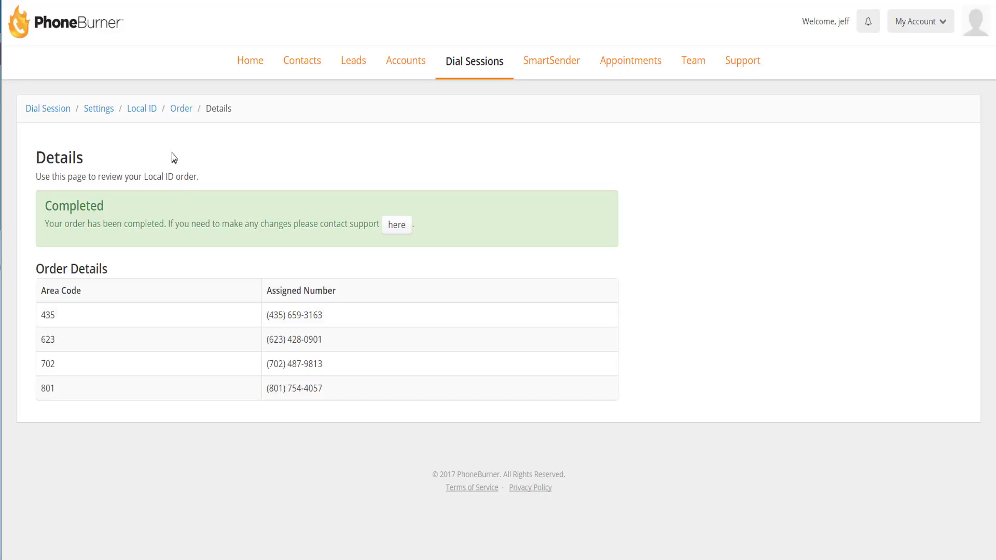
- In Local ID Configure, keep Local ID enabled on Yes and save the callback number settings
left_click(147, 112)
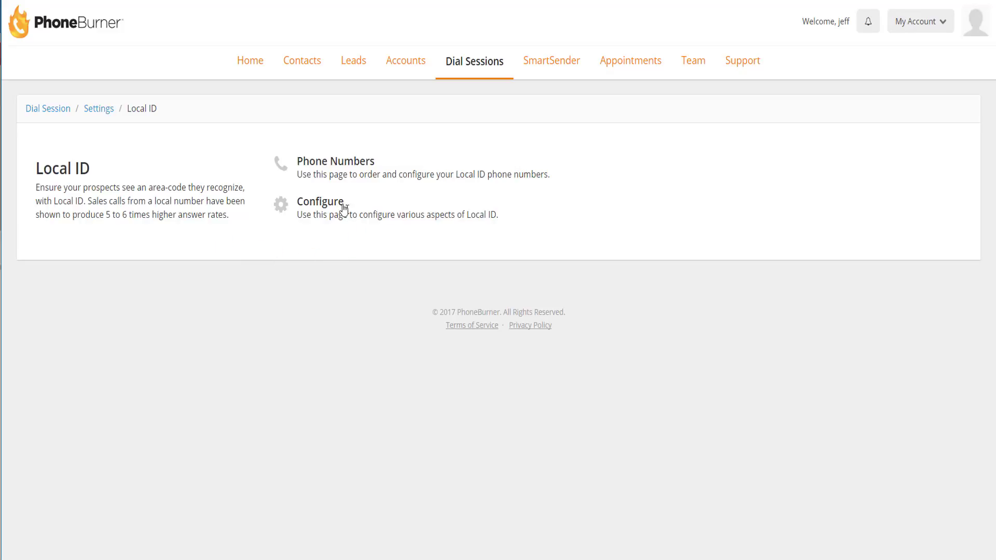
left_click(327, 202)
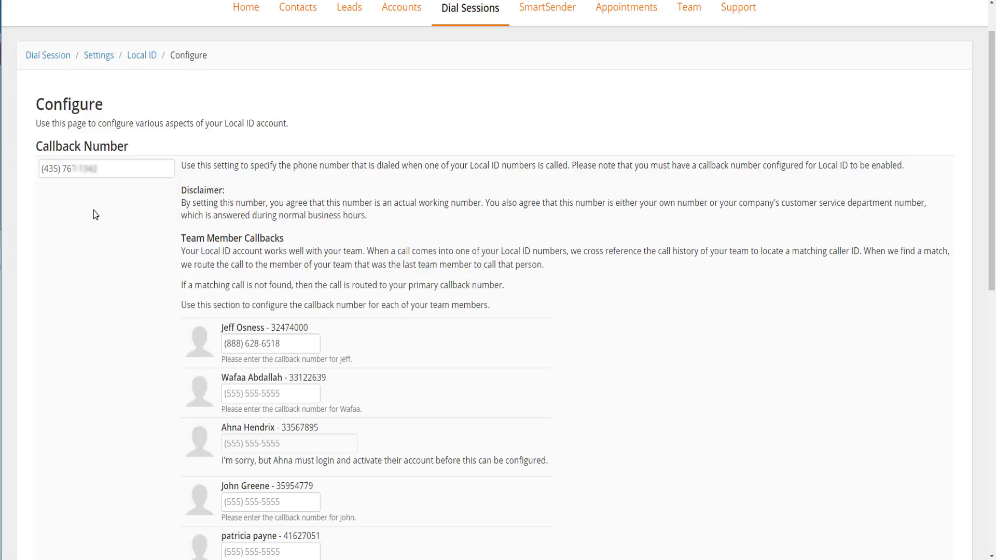
scroll(98, 211, "down", 1)
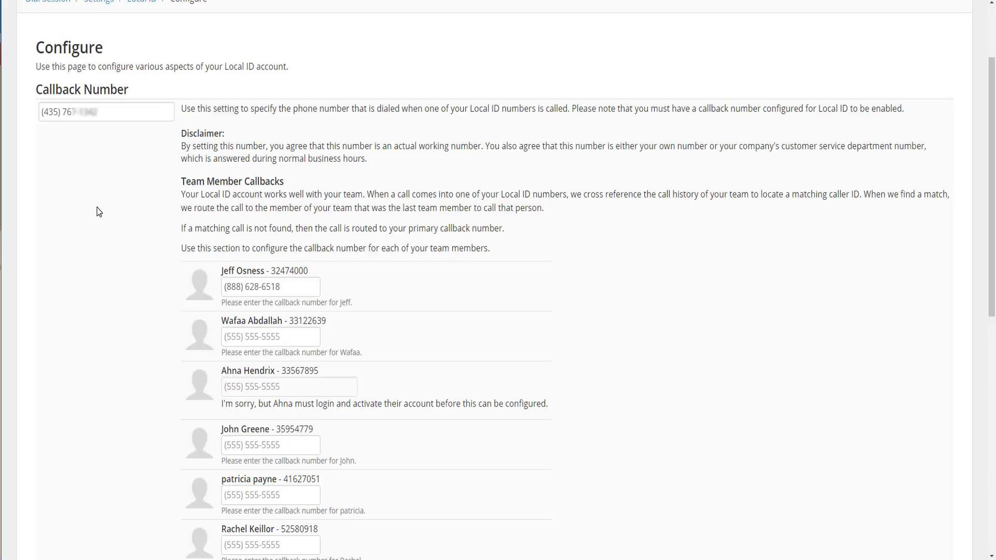
scroll(147, 238, "down", 2)
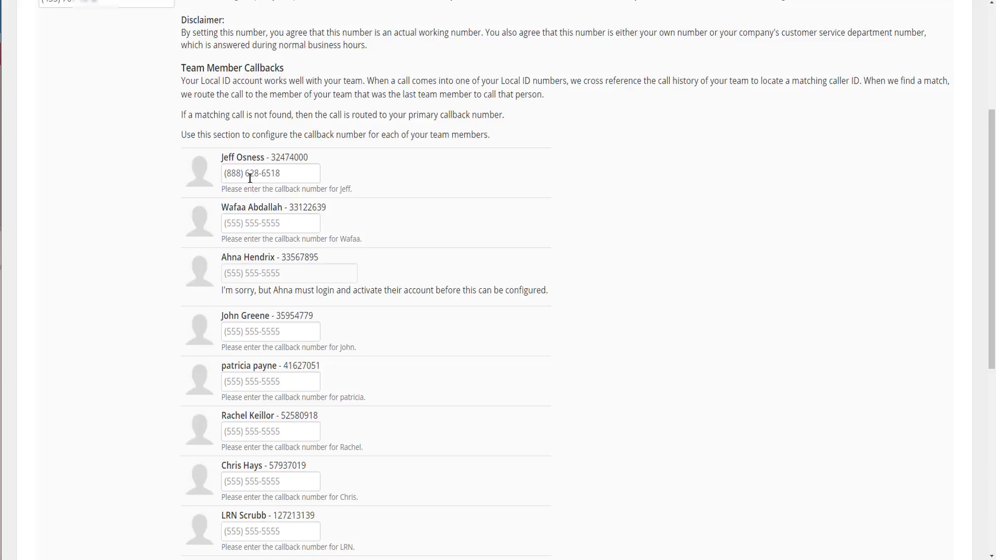
scroll(233, 200, "down", 1)
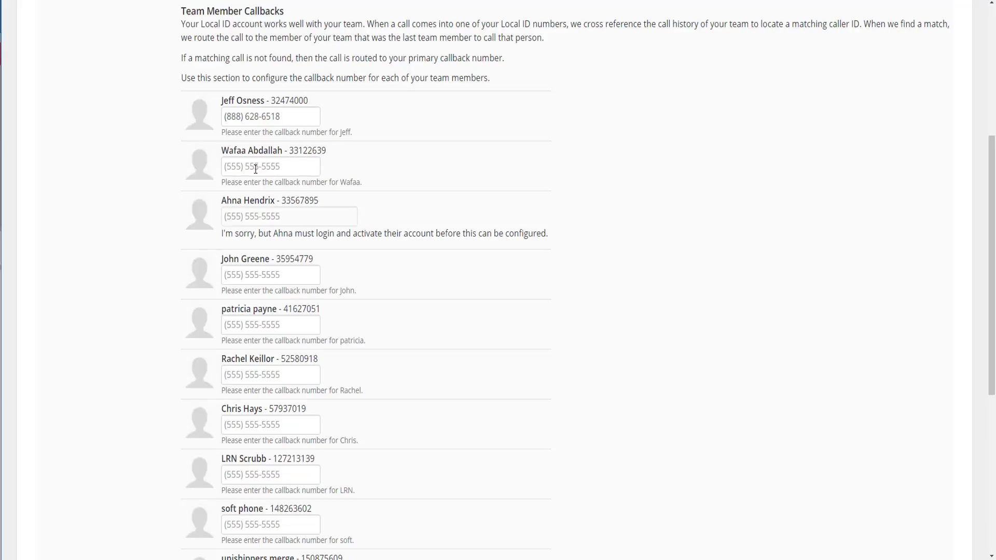
scroll(254, 190, "down", 3)
scroll(253, 191, "down", 5)
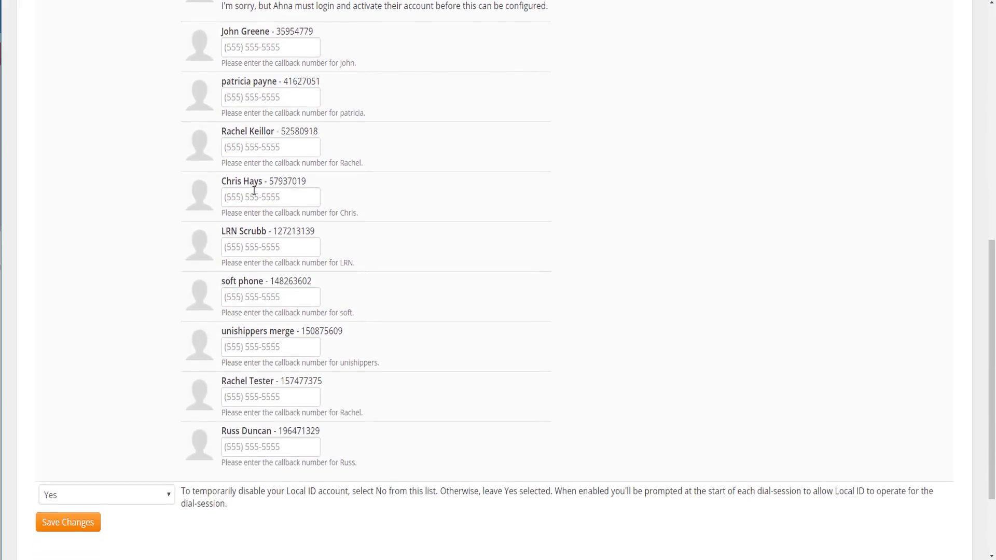
left_click(168, 385)
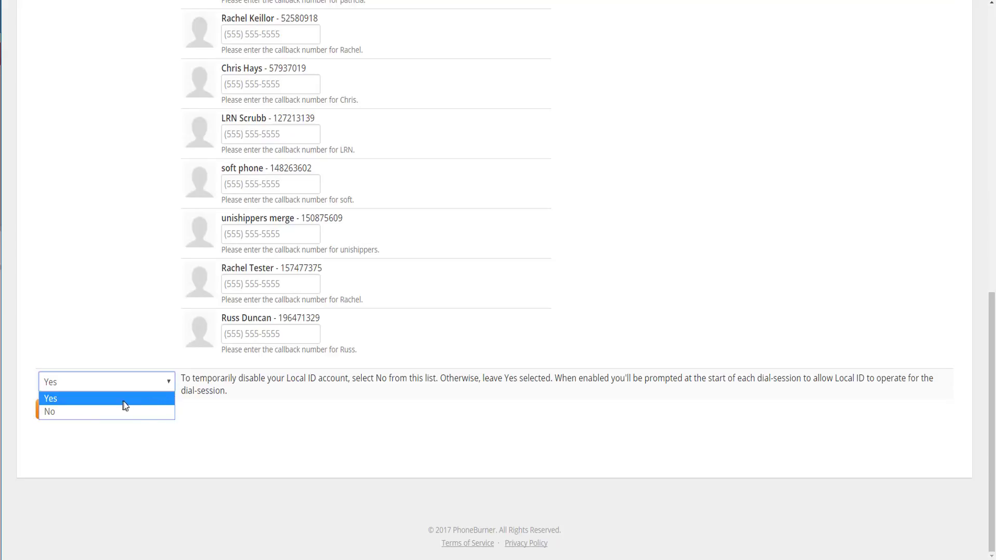
left_click(241, 397)
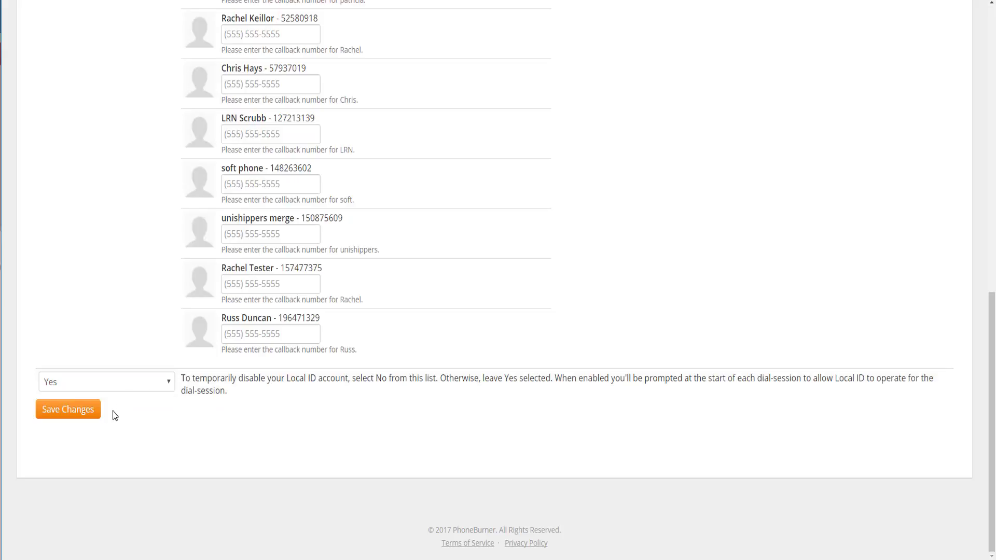
left_click(89, 413)
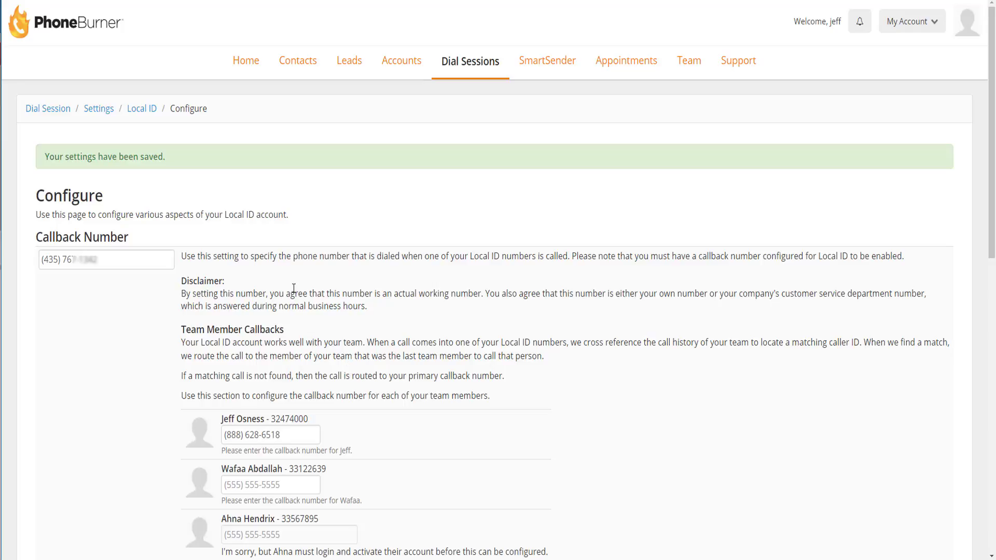
- Set an existing team member's Use Local ID permission to Yes and return to My Team
left_click(688, 65)
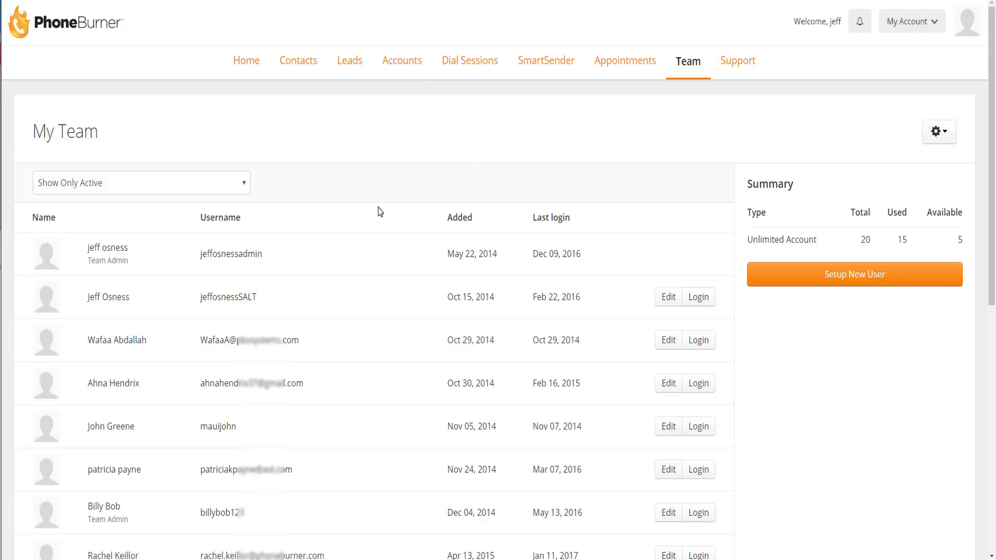
left_click(669, 298)
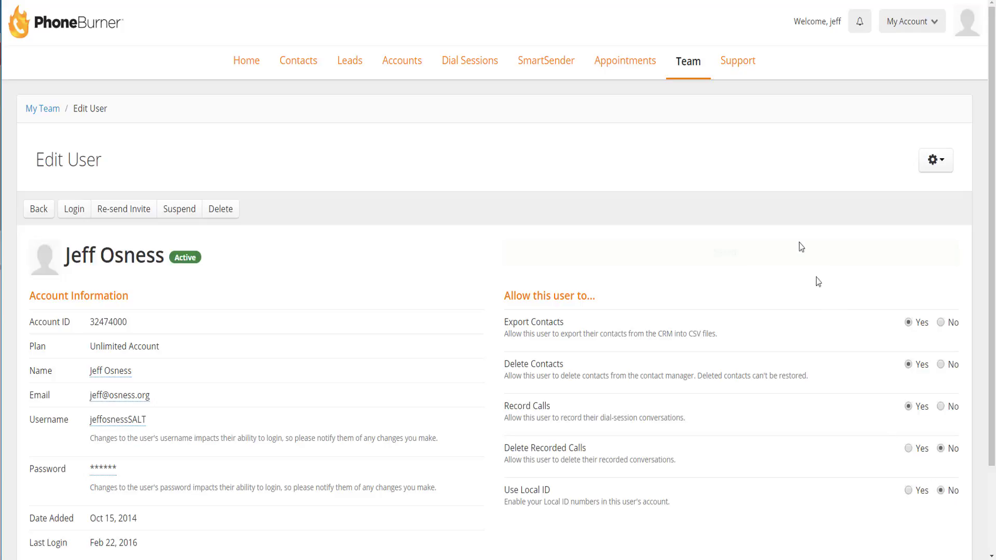
left_click(908, 491)
left_click(42, 212)
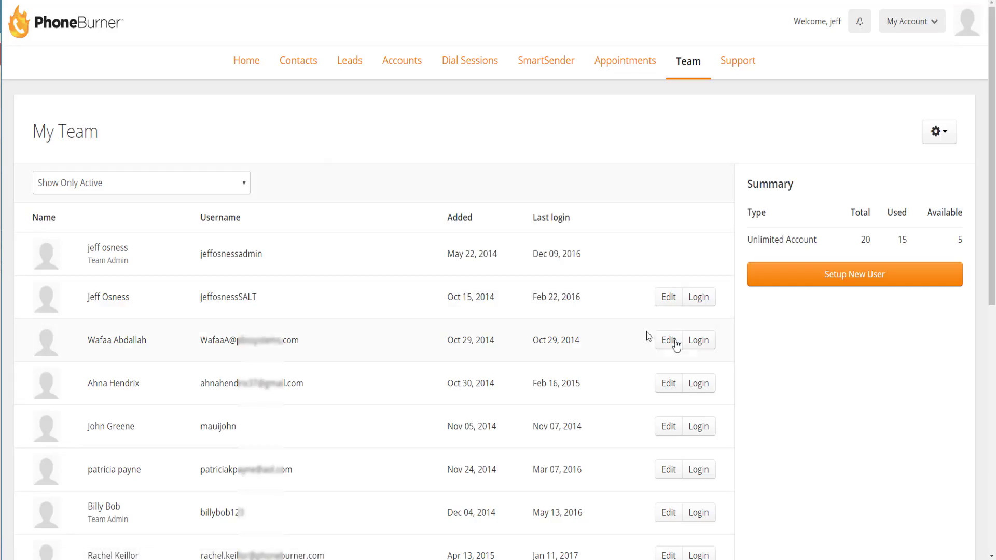
- Start a new team user with Use Local ID set to Yes
left_click(834, 284)
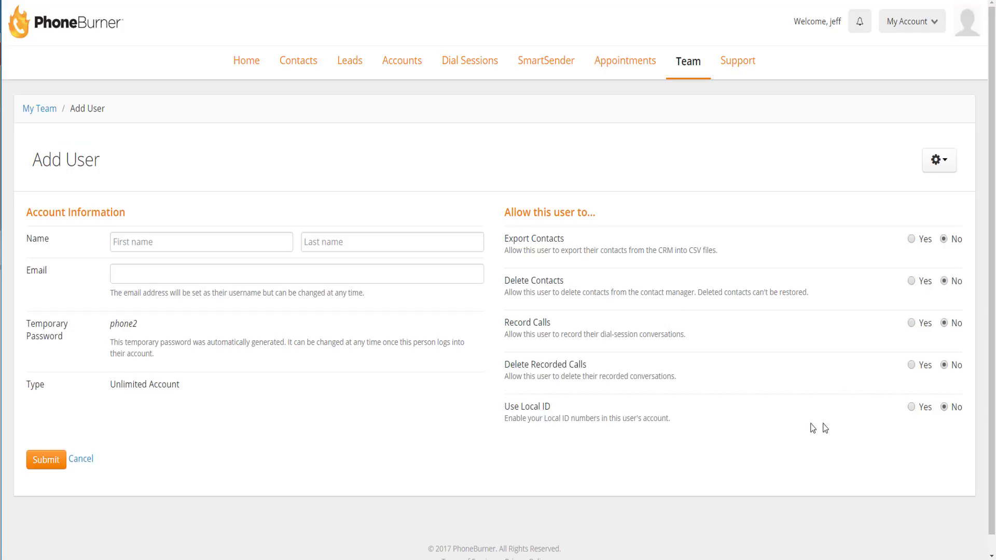
left_click(912, 408)
- Begin a dial session for the three checked contacts, keeping Enable Local ID on Yes
left_click(307, 67)
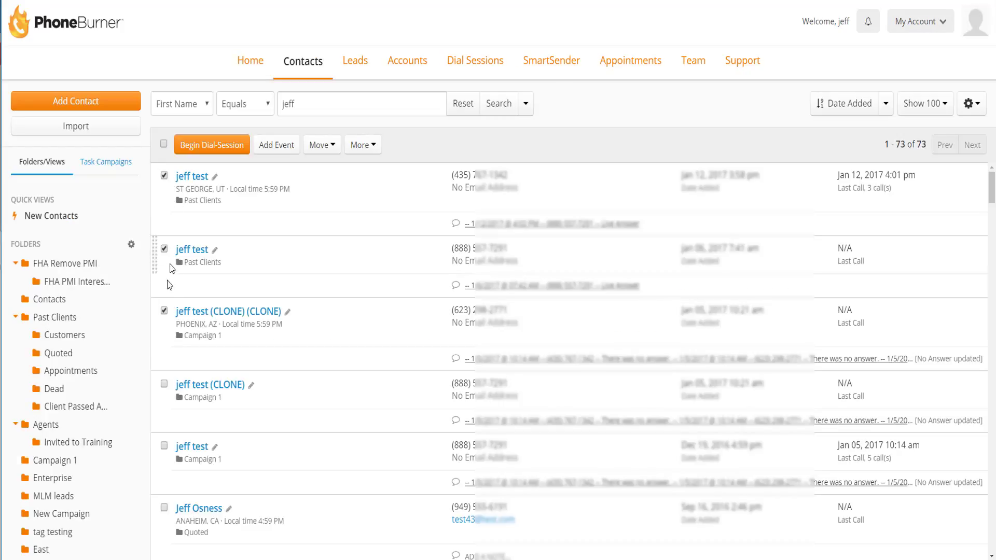
left_click(212, 145)
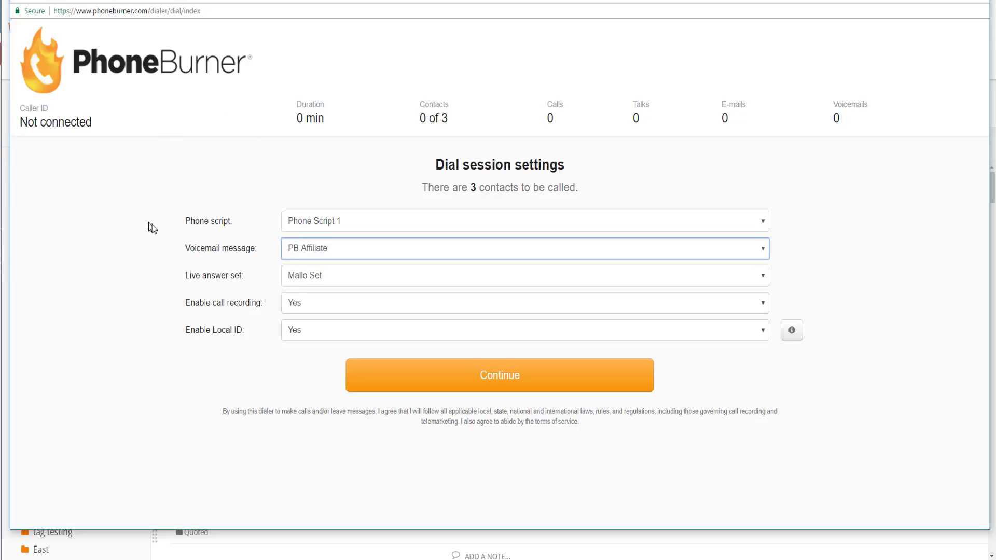
left_click_drag(247, 335, 188, 334)
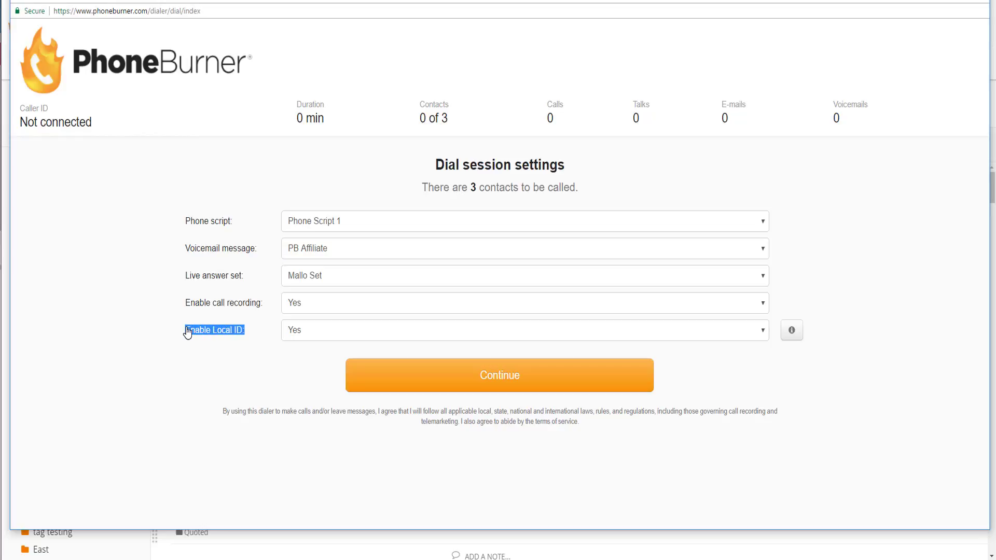
left_click(228, 349)
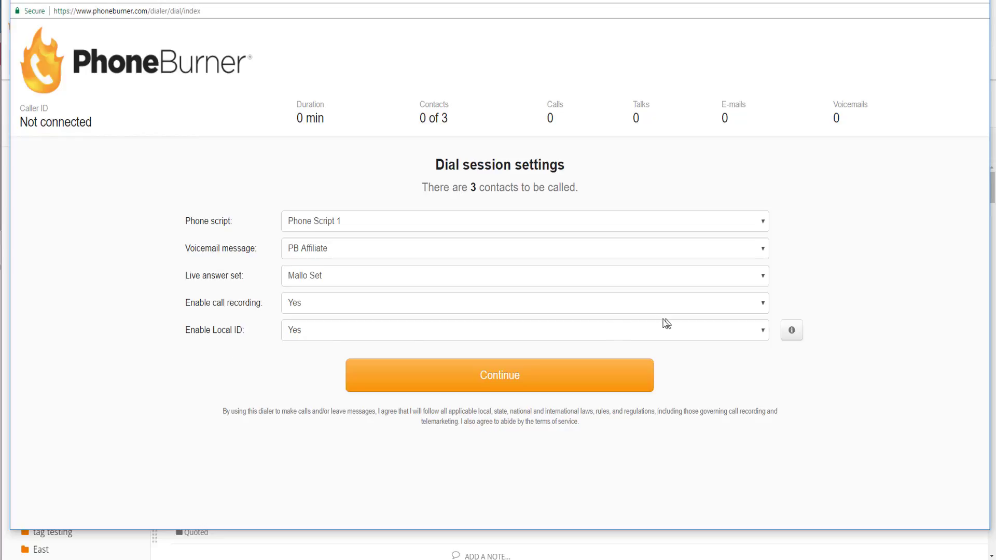
left_click(763, 334)
left_click(763, 334)
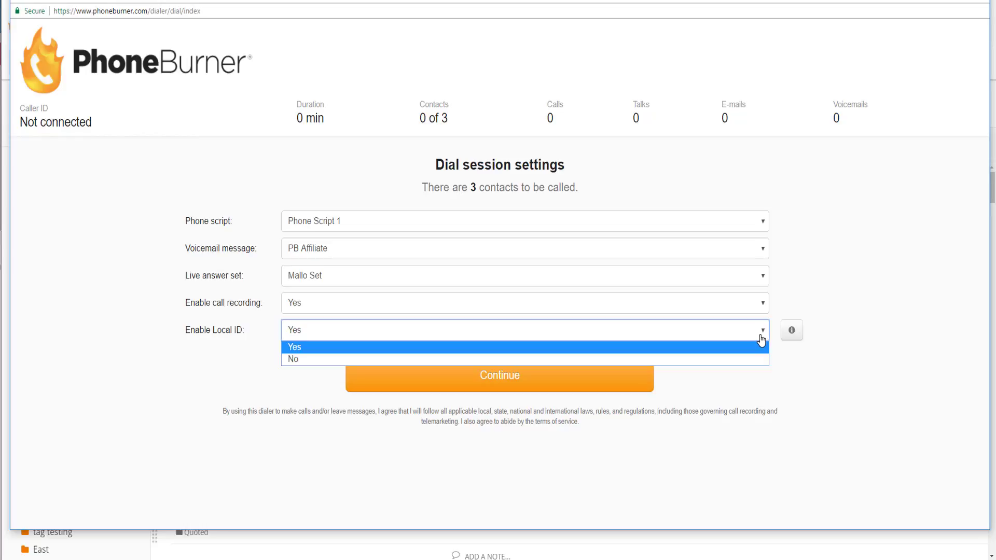
left_click(779, 391)
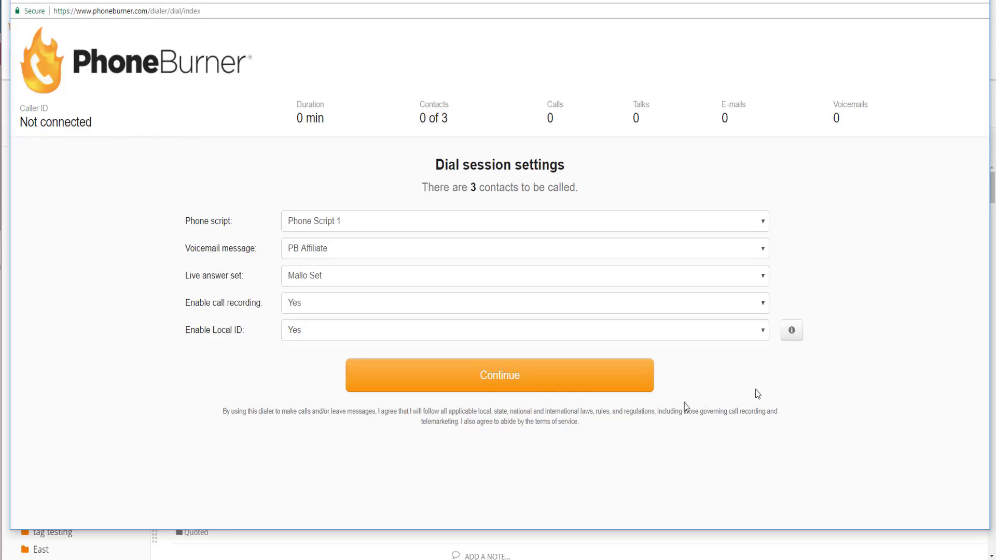
- Connect the dialer and highlight the assigned caller ID number
left_click(488, 376)
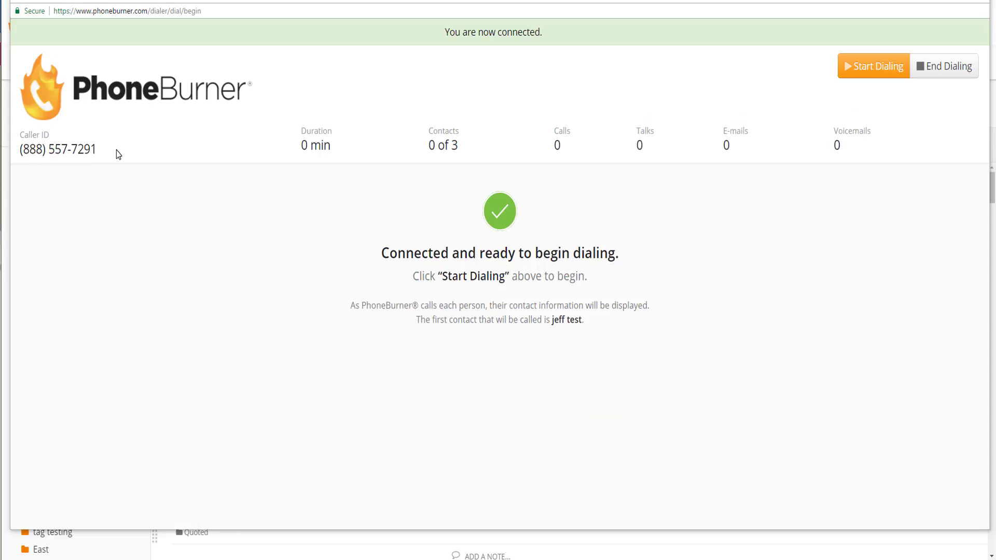
left_click_drag(101, 150, 21, 149)
left_click(50, 170)
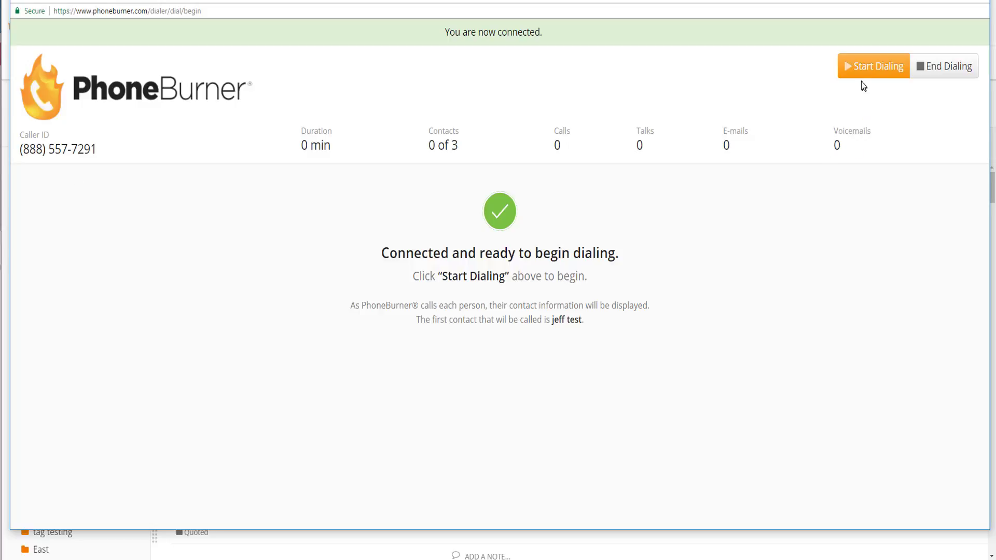
- Start dialing, call the contact's second number, log No Answer, then mark the next contact interested
left_click(877, 72)
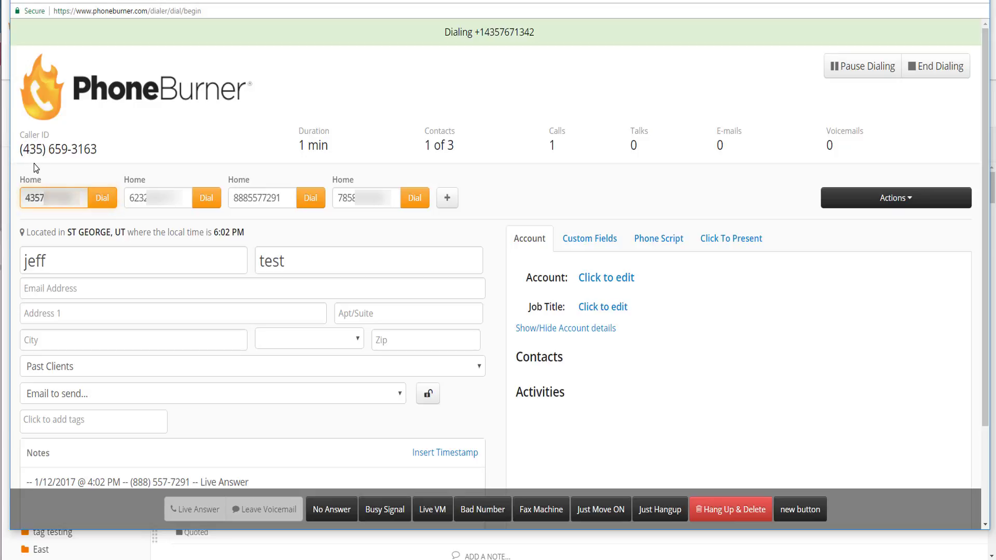
left_click(207, 198)
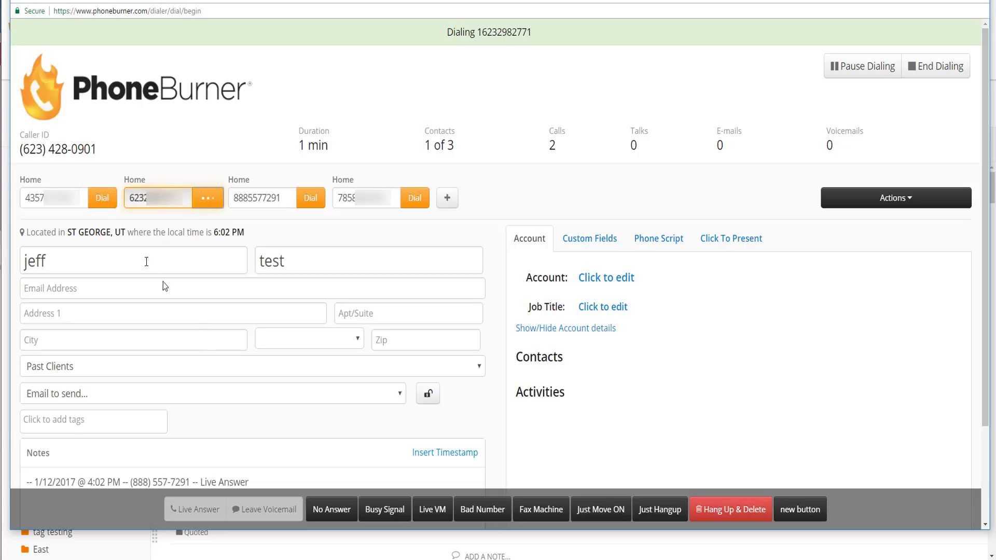
left_click(331, 510)
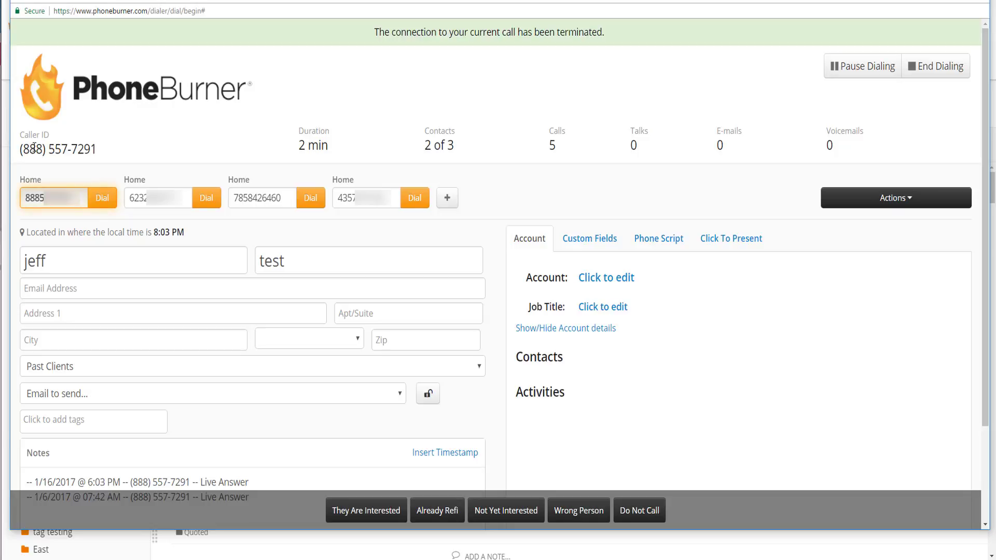
left_click(366, 511)
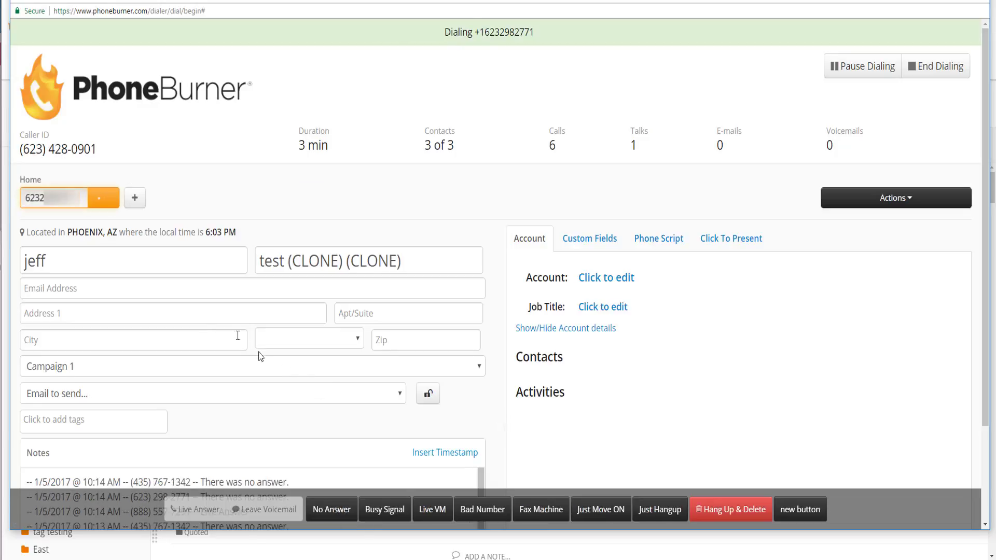